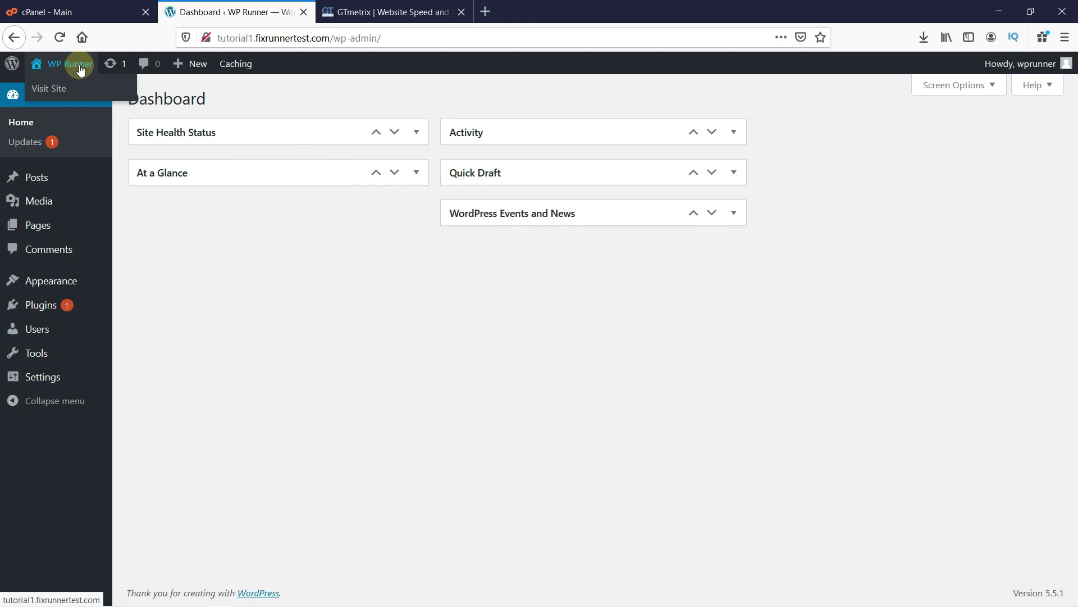
# - Open the WP Runner front page, close the stray redirect tab, and select the site's address
pyautogui.click(79, 85)
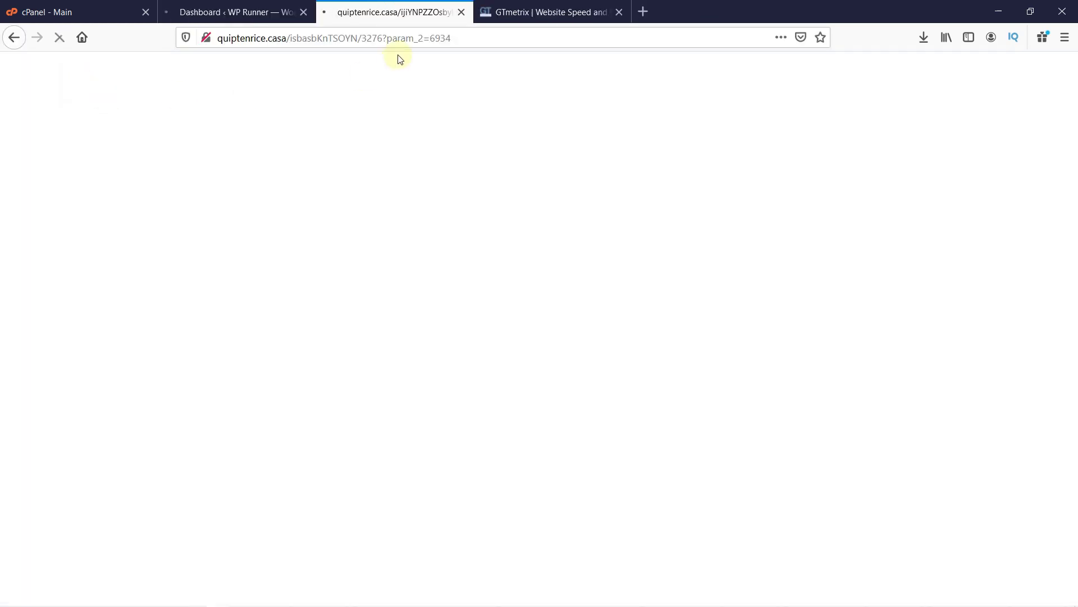
pyautogui.click(460, 13)
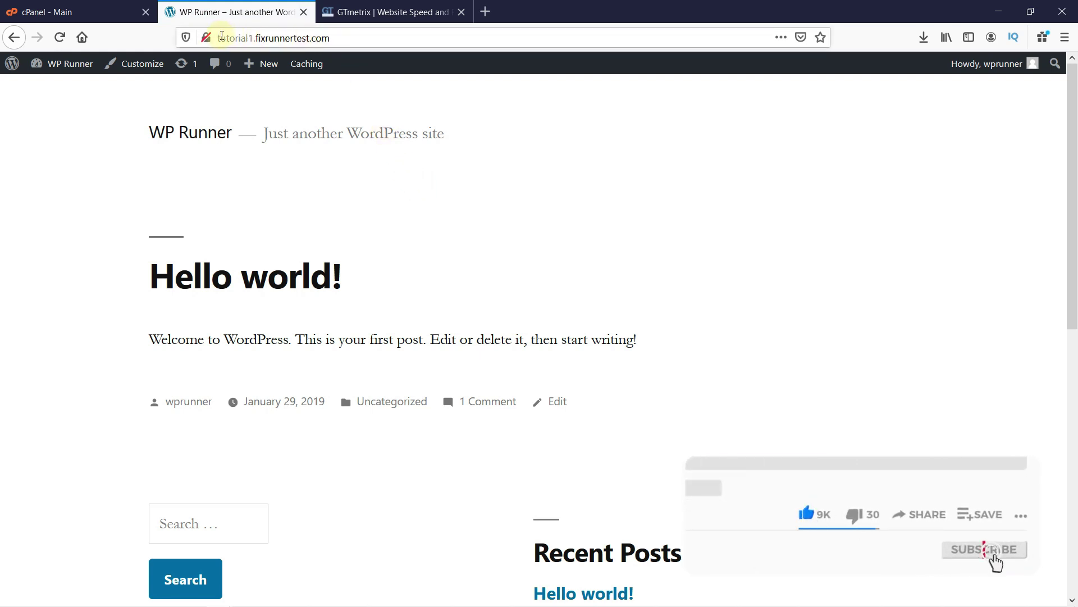
pyautogui.moveTo(327, 39); pyautogui.dragTo(196, 37)
pyautogui.hotkey('ctrl', 'c')
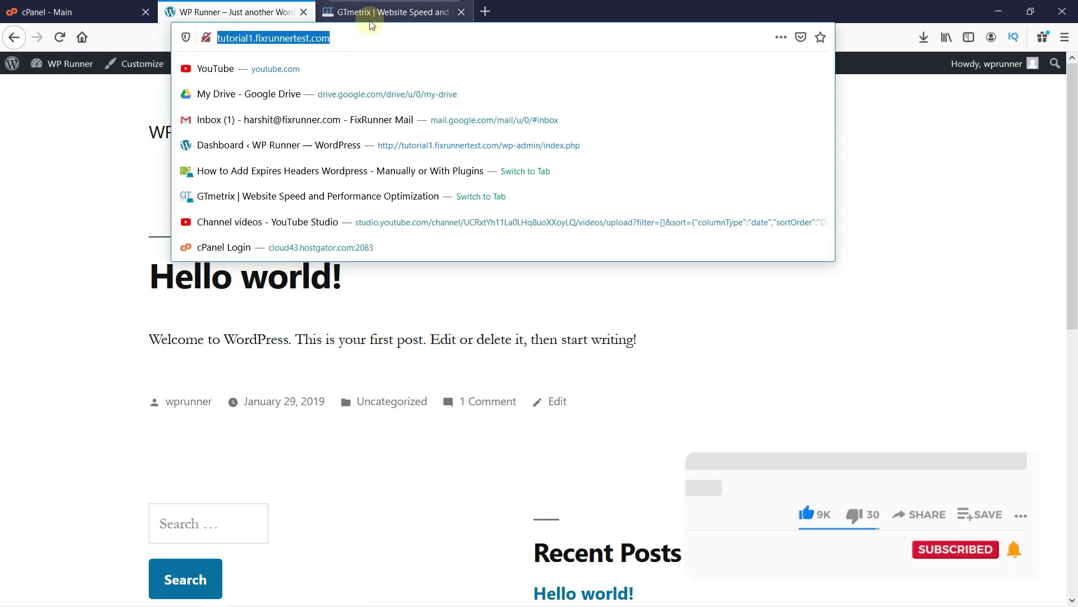
pyautogui.click(382, 12)
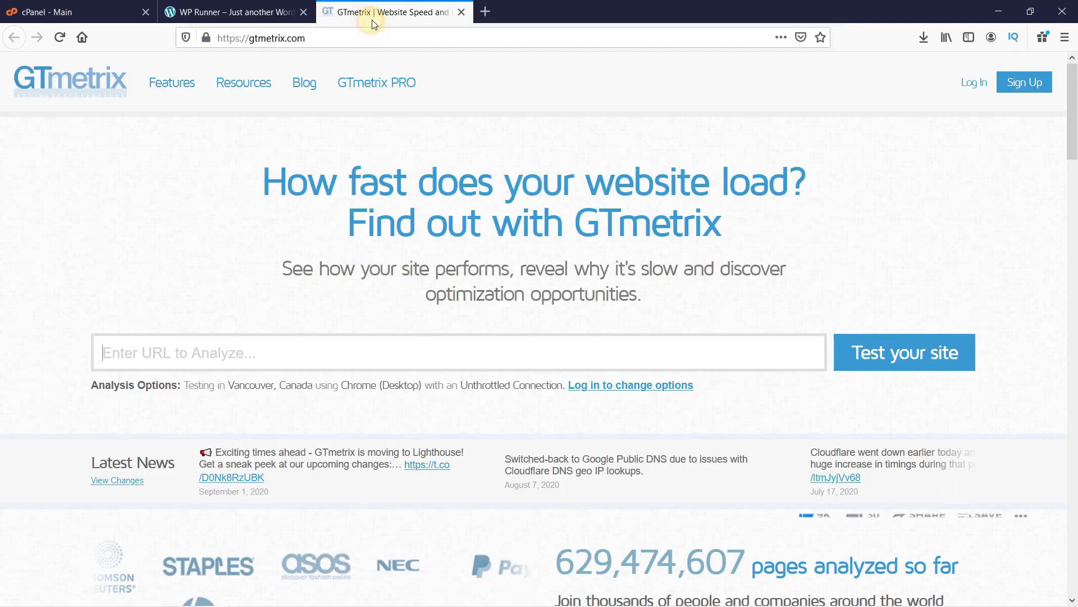
pyautogui.click(334, 356)
pyautogui.hotkey('ctrl', 'v')
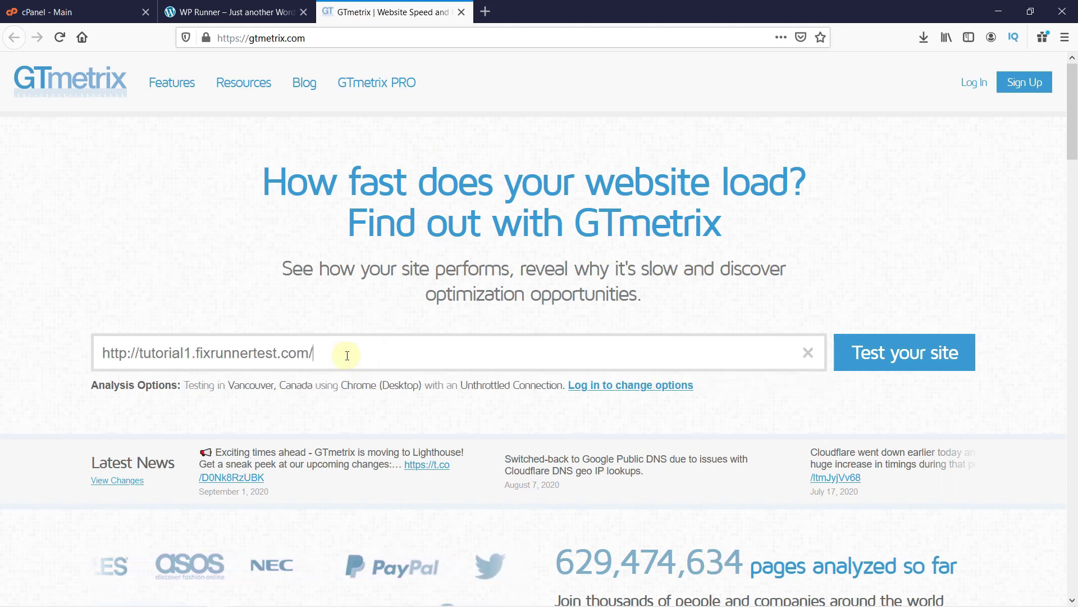
pyautogui.click(858, 358)
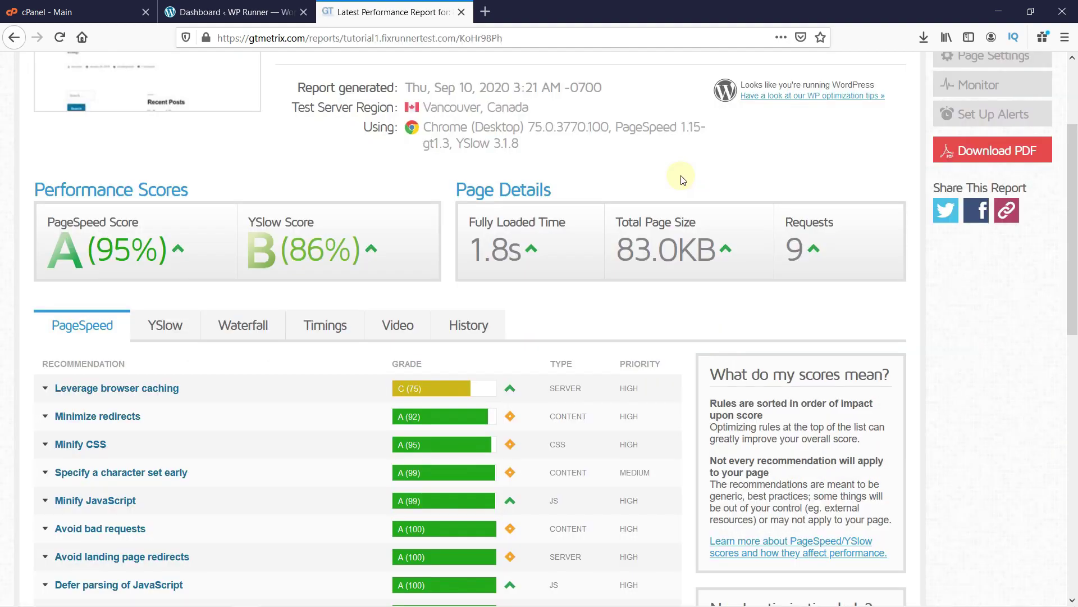
pyautogui.scroll(-3, 681, 179)
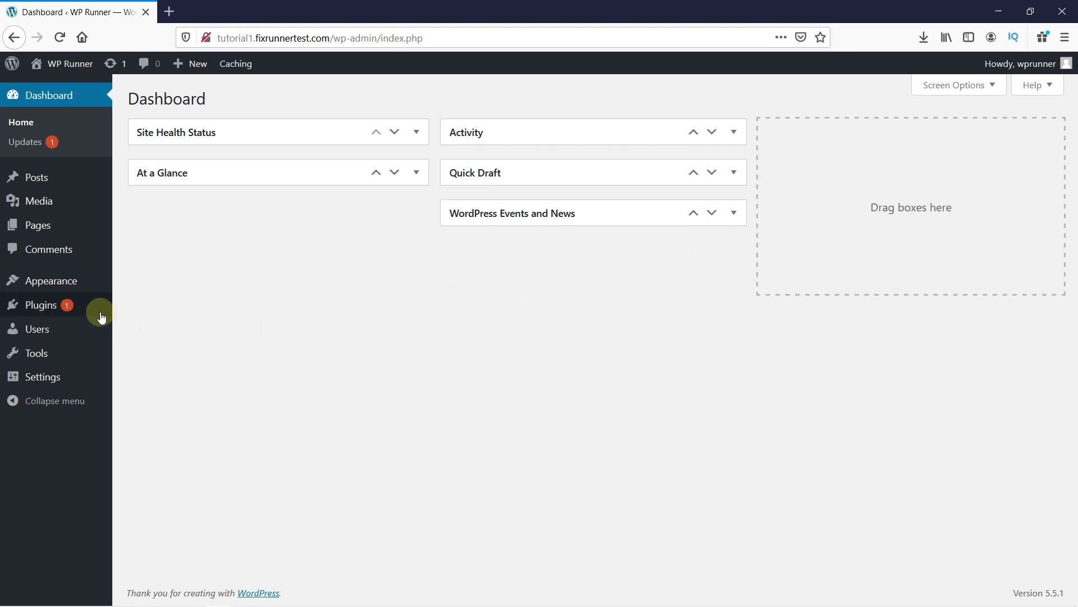
# - Search Add Plugins for 'w3 total cache' and install the W3 Total Cache plugin
pyautogui.moveTo(88, 306)
pyautogui.click(146, 327)
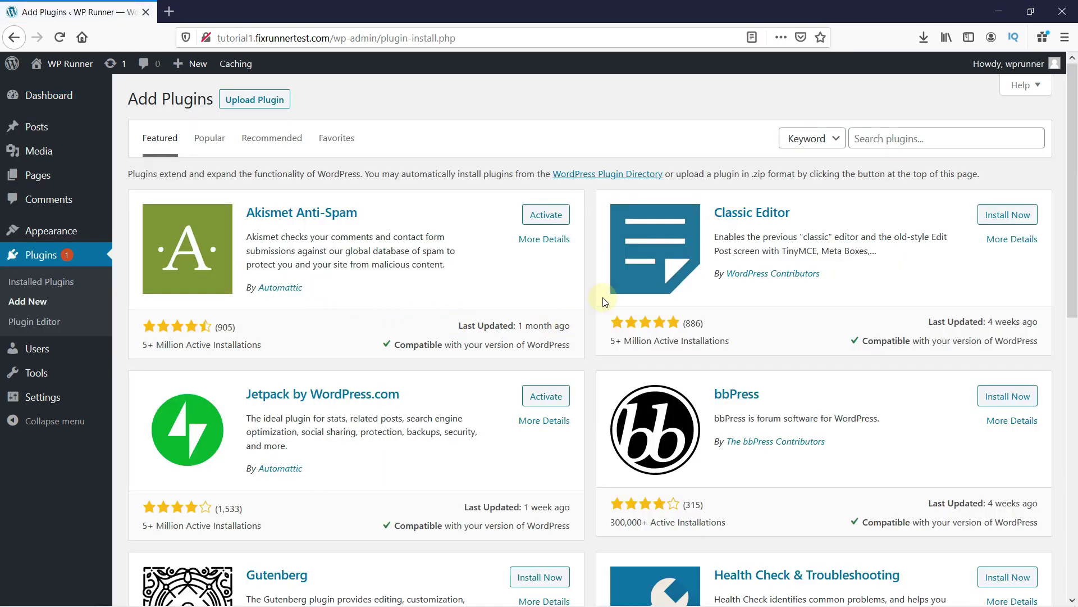
pyautogui.click(882, 141)
pyautogui.write('w3 ')
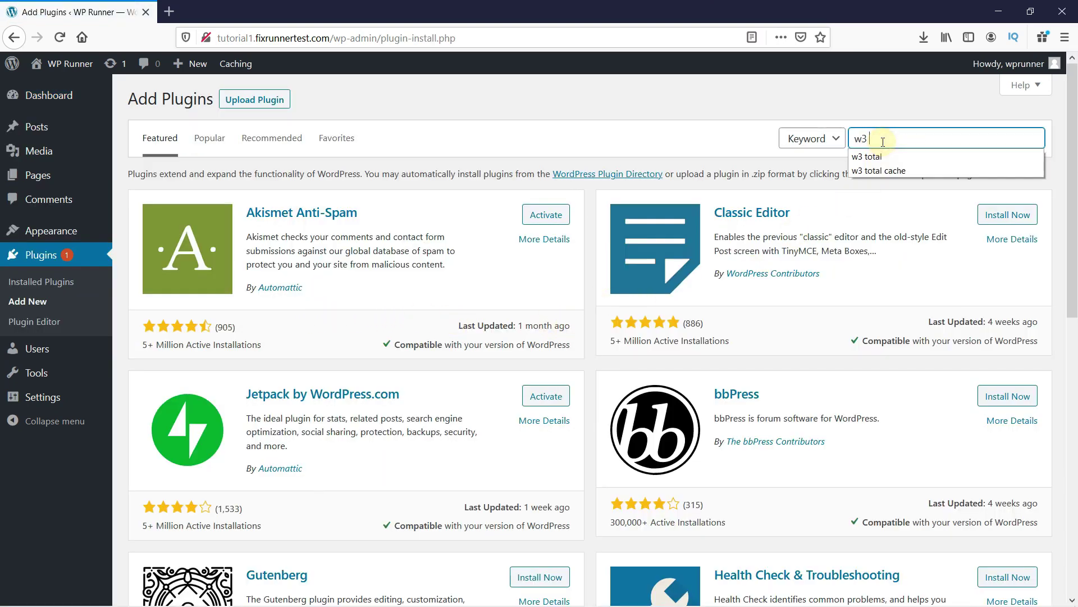
pyautogui.write('total cache')
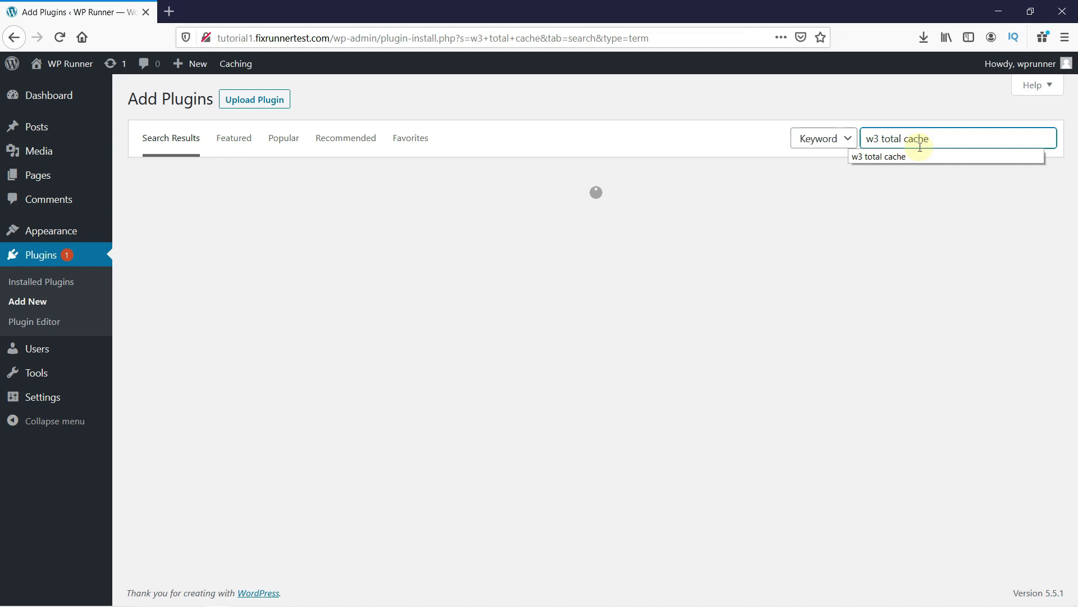
pyautogui.click(888, 156)
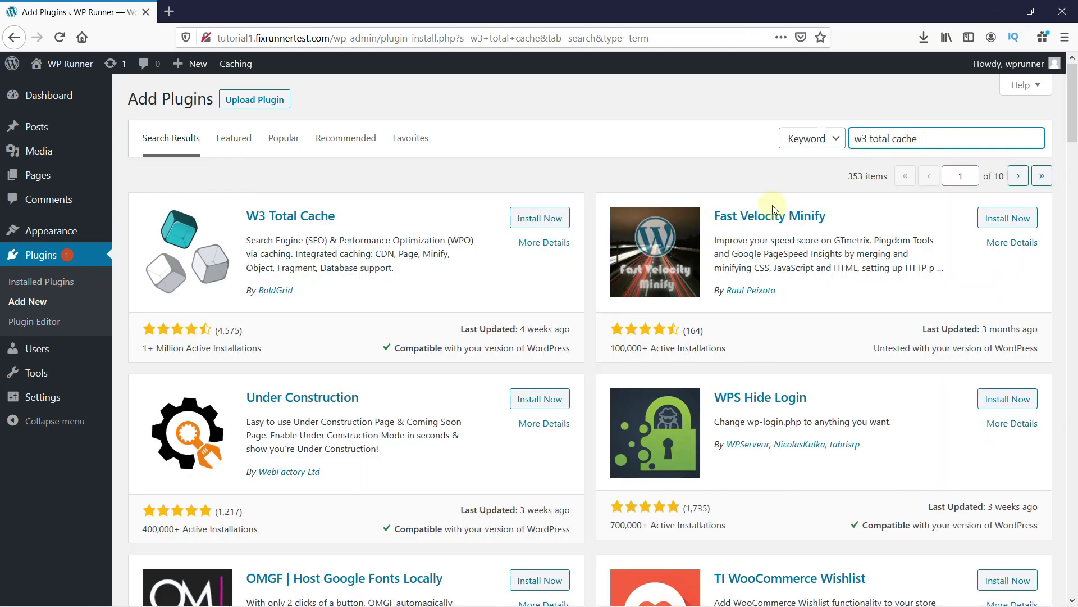
pyautogui.click(540, 219)
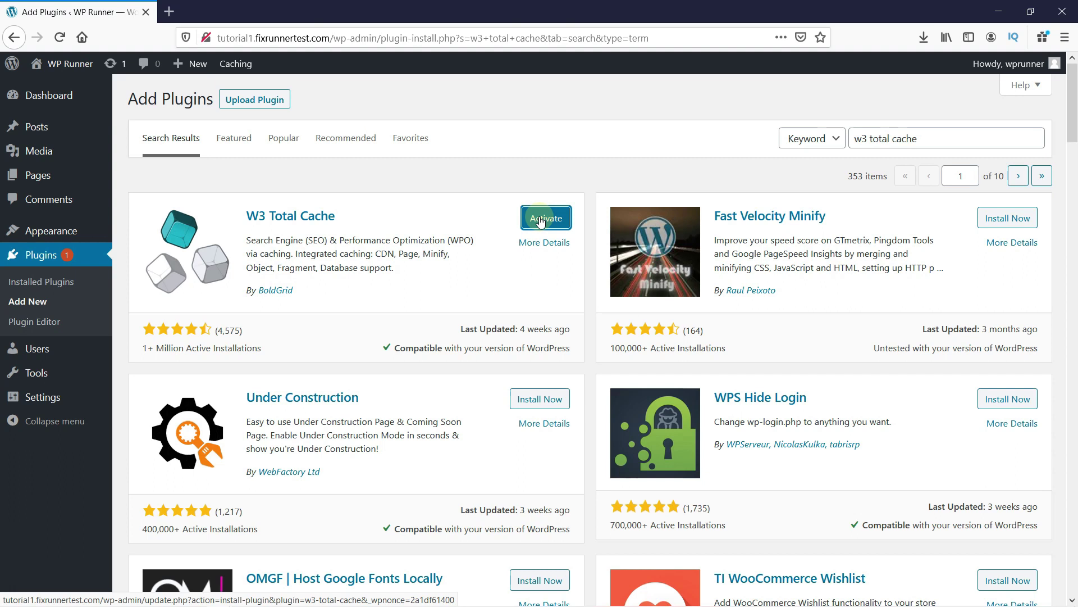
# - Activate W3 Total Cache and go to Performance > General Settings
pyautogui.click(541, 220)
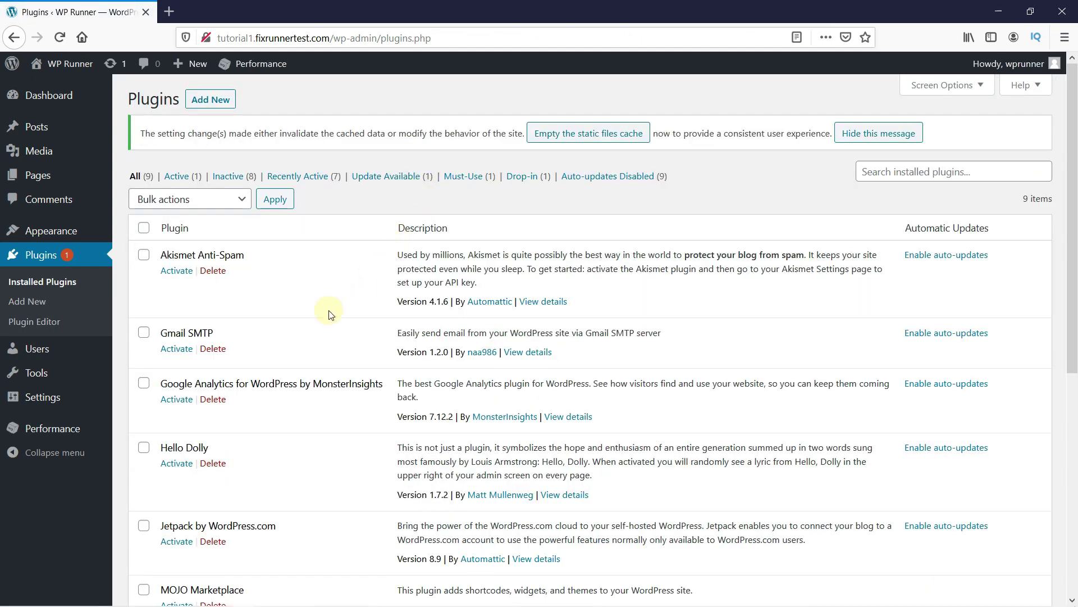
pyautogui.moveTo(25, 428)
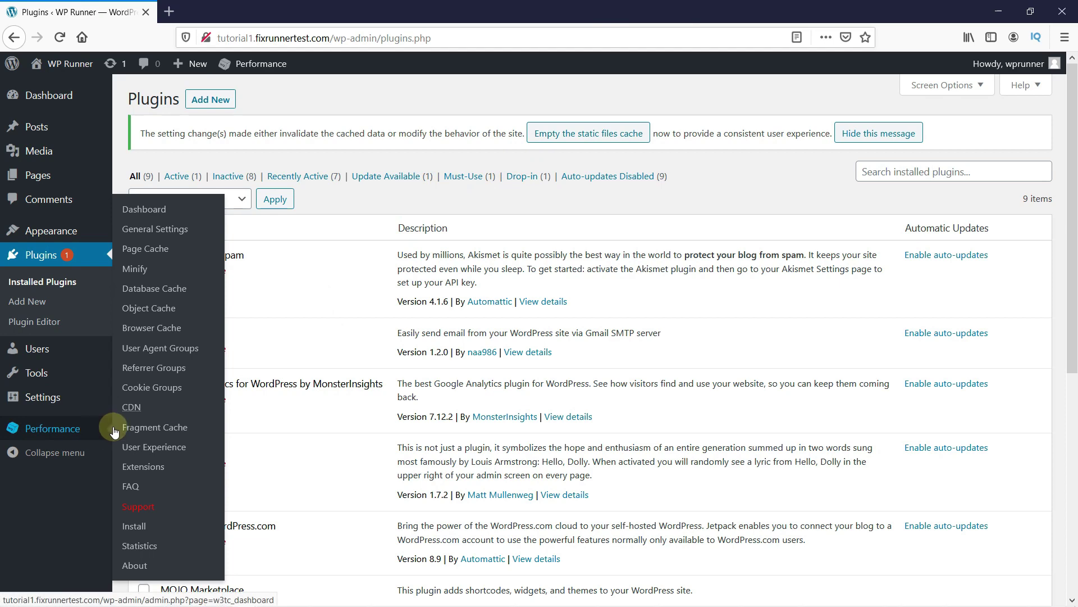
pyautogui.click(179, 233)
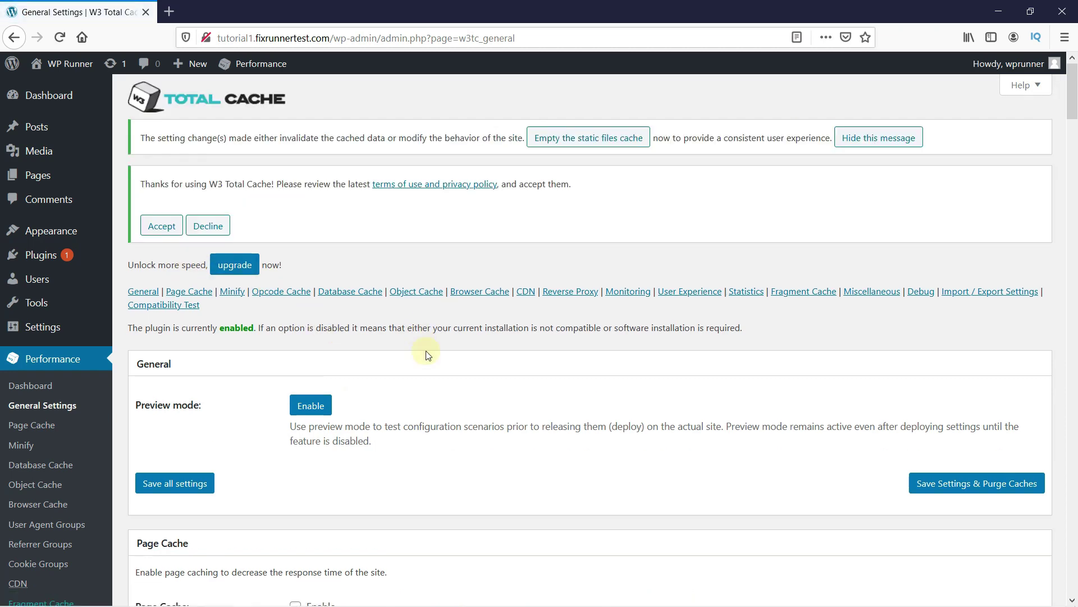
# - Enable Page Cache with the Disk: Enhanced method and save all settings
pyautogui.scroll(-5, 425, 355)
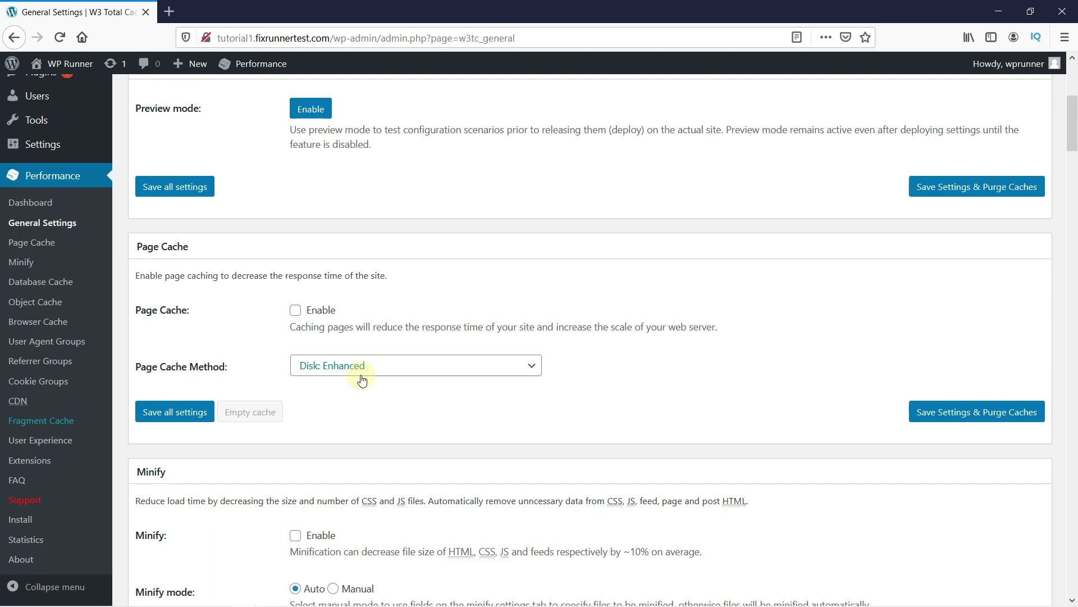
pyautogui.click(296, 311)
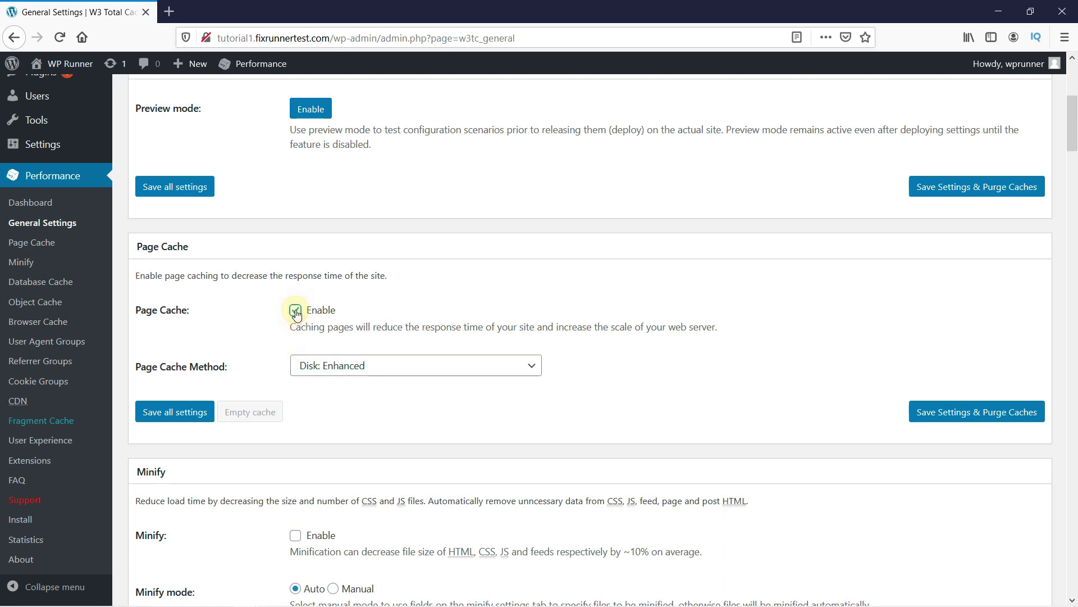
pyautogui.click(203, 411)
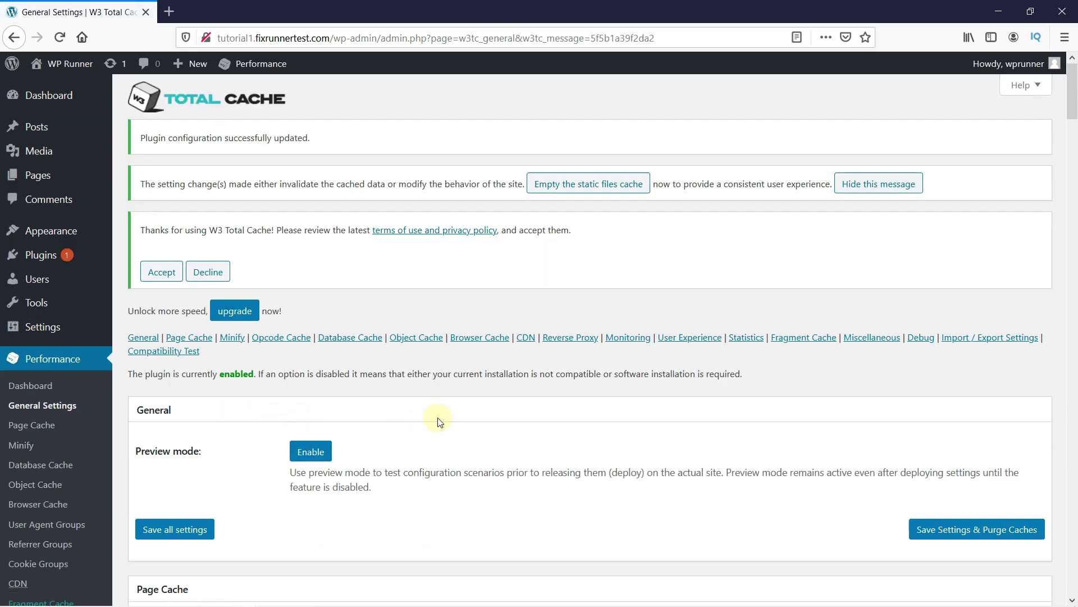
pyautogui.scroll(-7, 439, 425)
# - Scroll General Settings down to the CDN section, leaving CDN unchecked
pyautogui.scroll(-5, 439, 422)
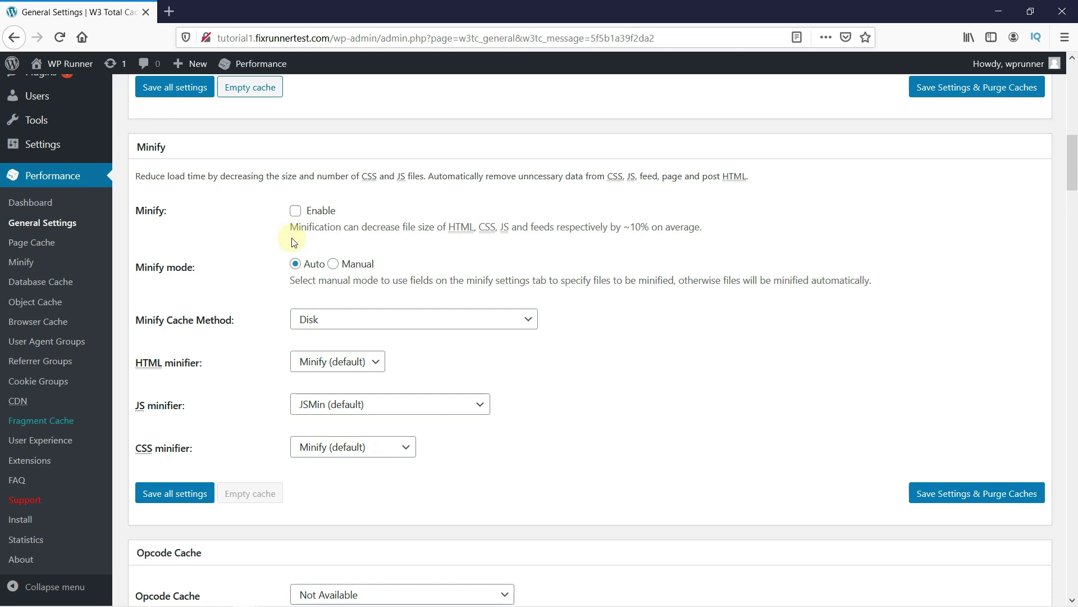
pyautogui.scroll(-10, 292, 241)
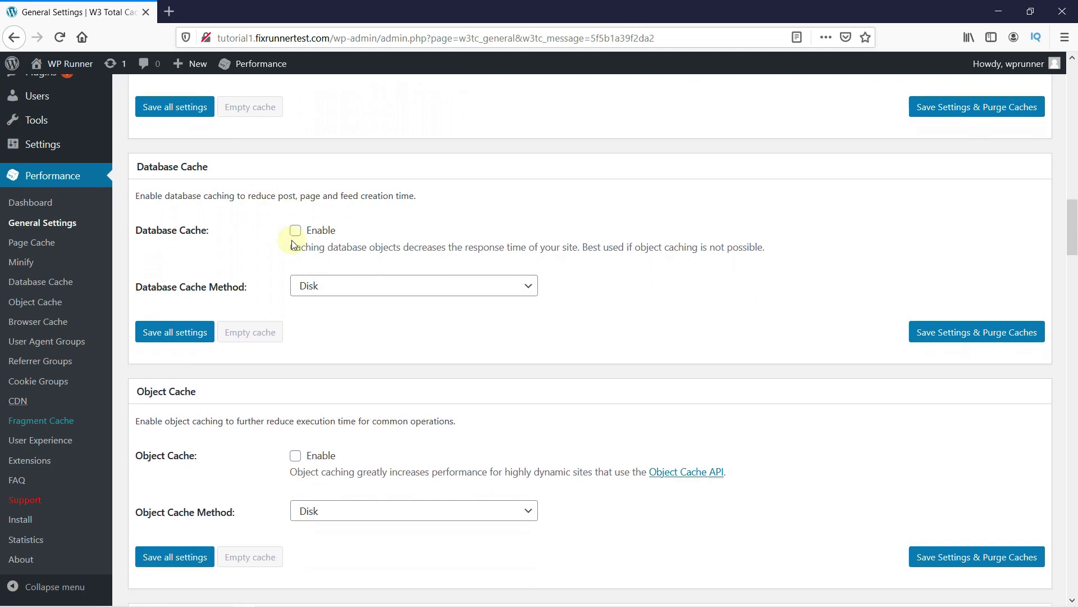
pyautogui.scroll(-1, 291, 240)
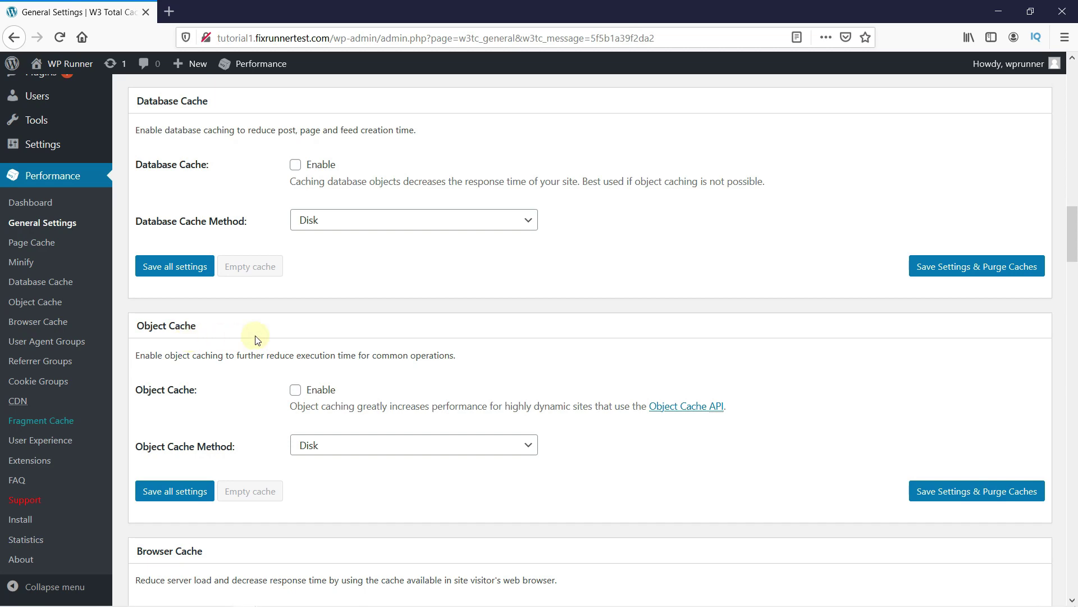
pyautogui.scroll(-5, 336, 334)
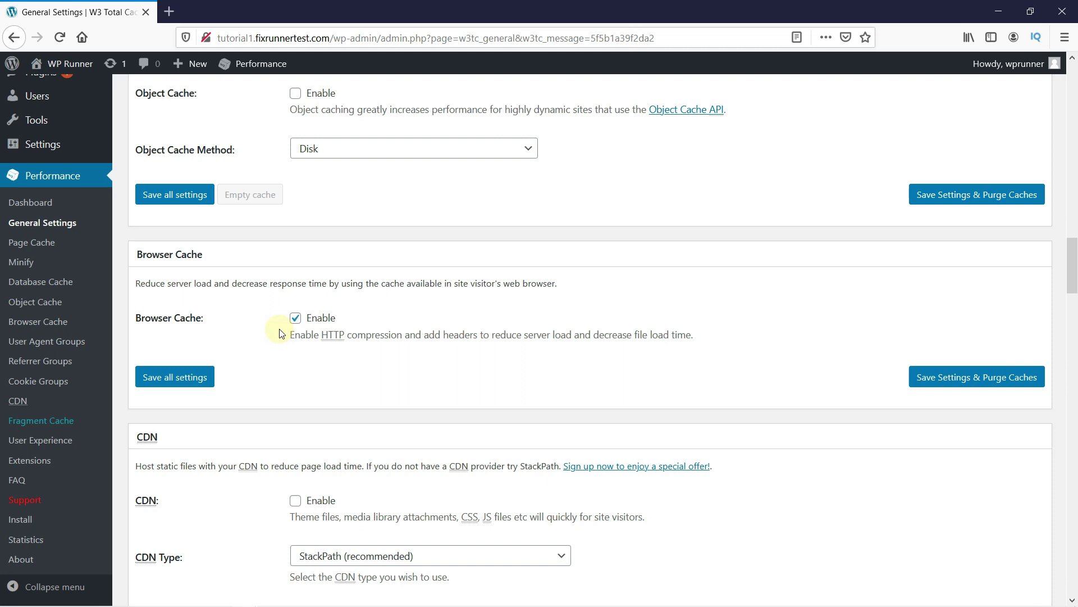
pyautogui.scroll(-4, 281, 333)
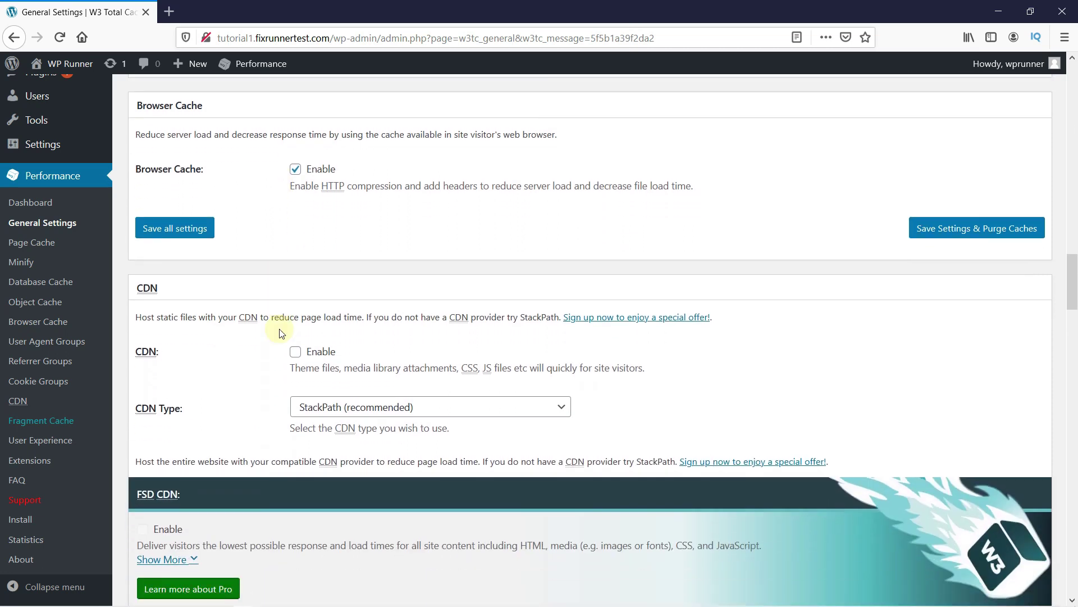
pyautogui.scroll(-1, 281, 332)
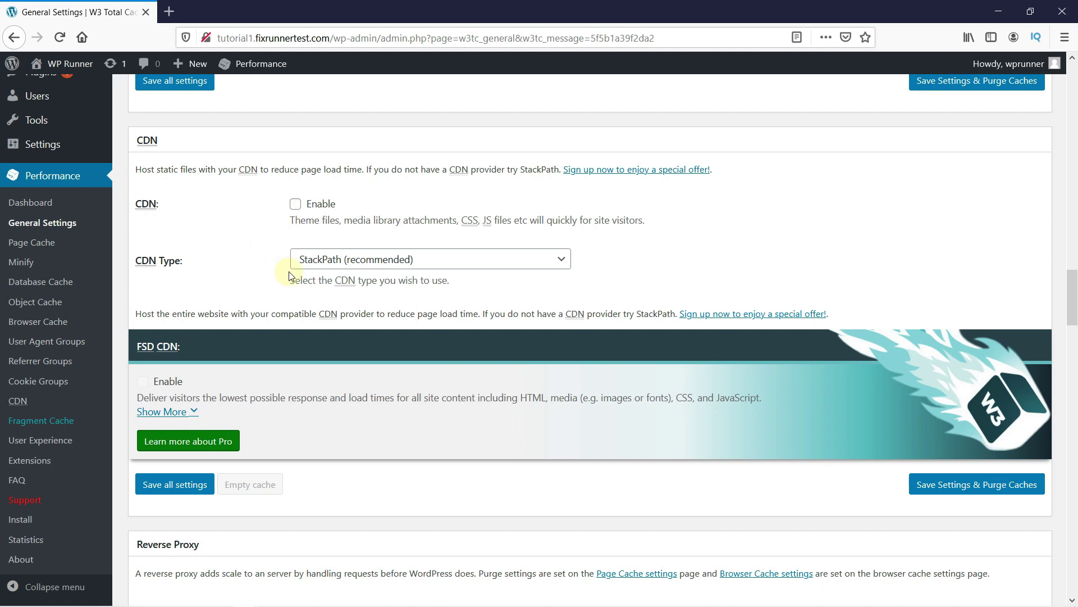
# - Keep StackPath as the CDN type and review the remaining General Settings
pyautogui.click(544, 263)
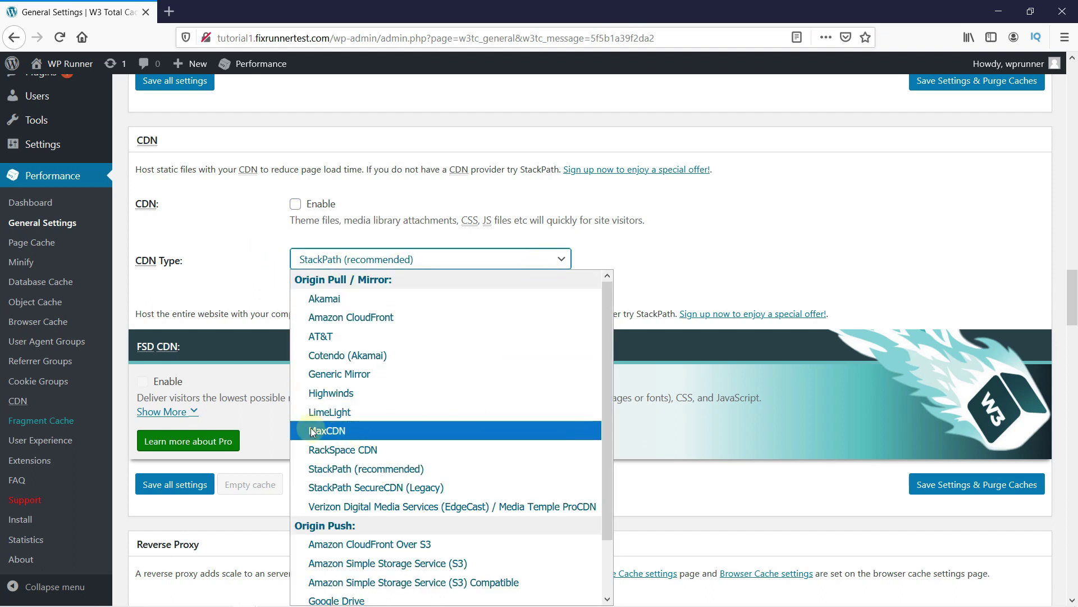
pyautogui.click(561, 264)
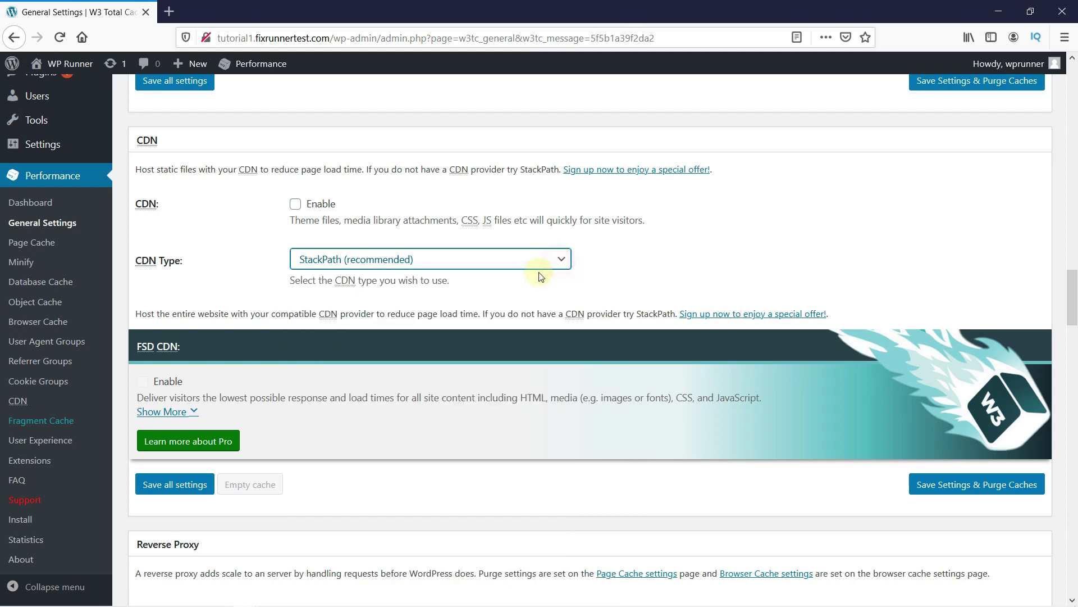
pyautogui.scroll(-4, 472, 303)
pyautogui.scroll(-8, 465, 291)
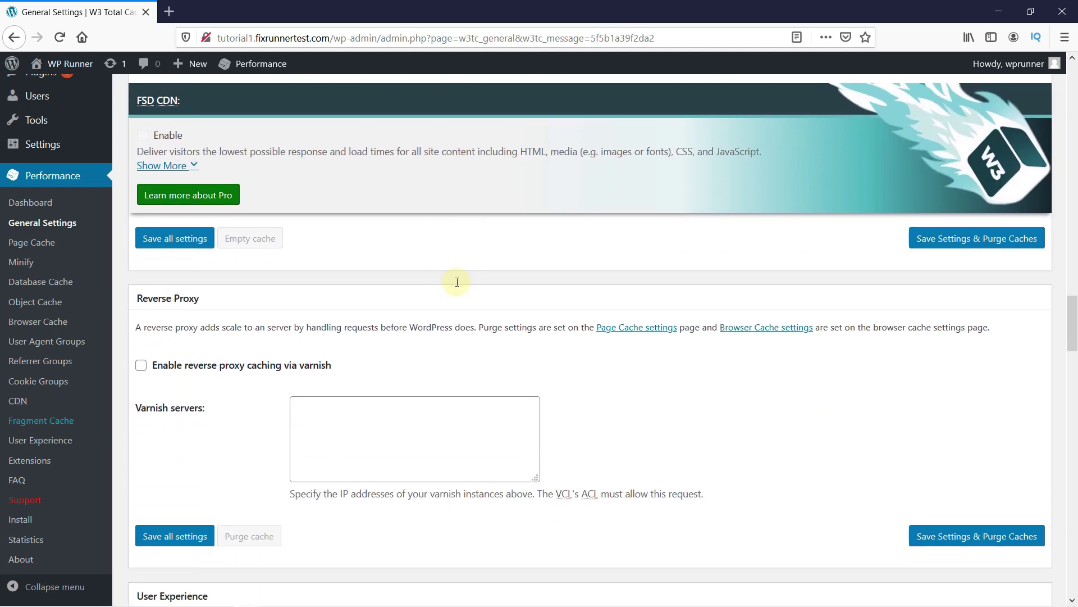
pyautogui.scroll(-13, 457, 298)
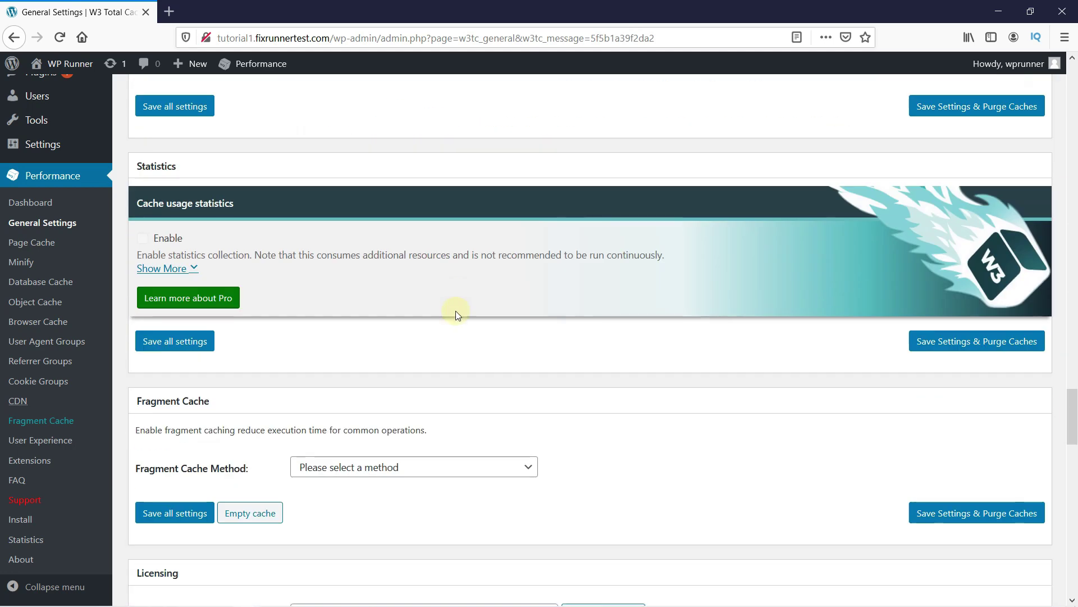
pyautogui.scroll(-15, 454, 316)
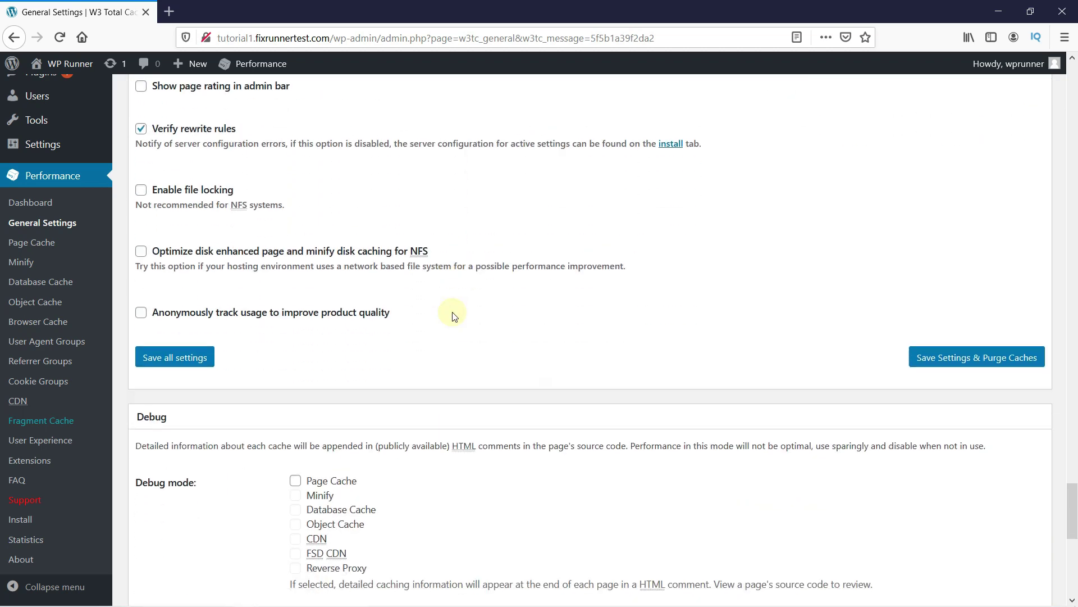
pyautogui.scroll(-2, 452, 313)
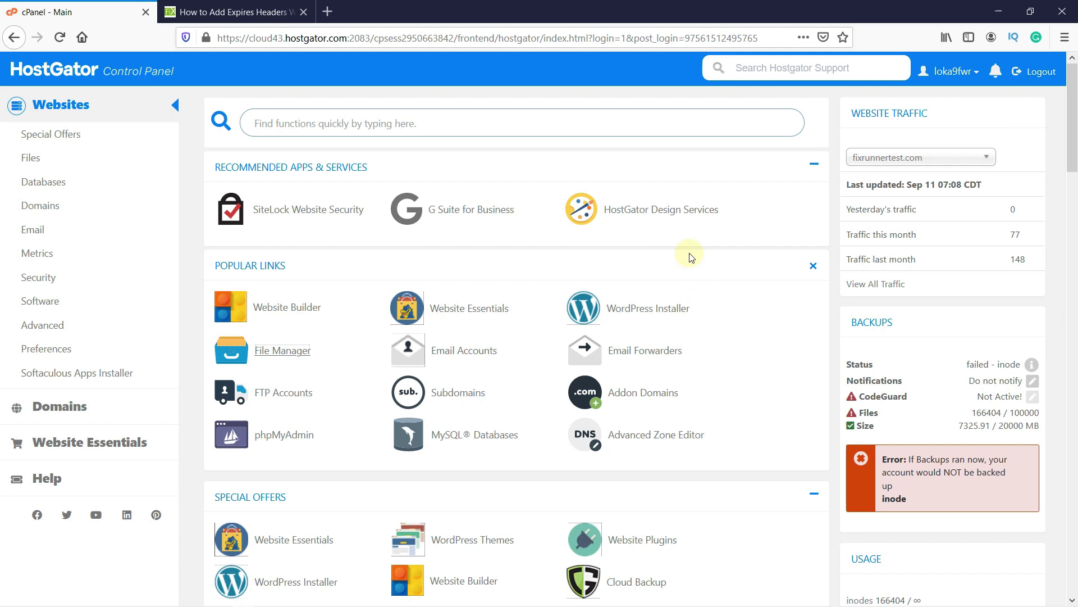
# - Open cPanel File Manager and enter the tutorial1.fixrunnertest.com site folder
pyautogui.click(301, 351)
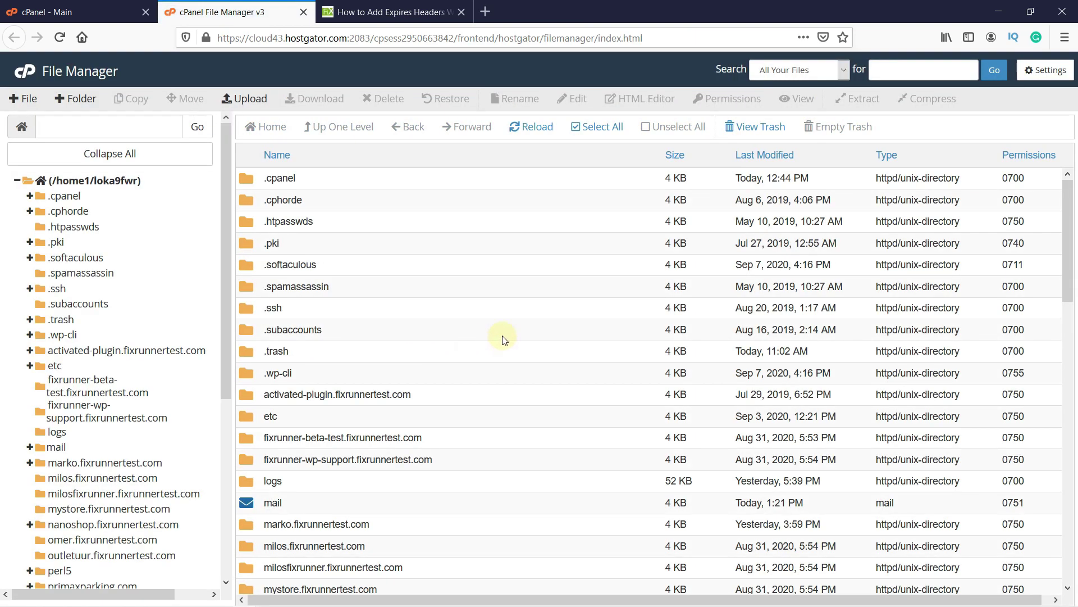
pyautogui.scroll(-5, 494, 286)
pyautogui.scroll(-4, 494, 287)
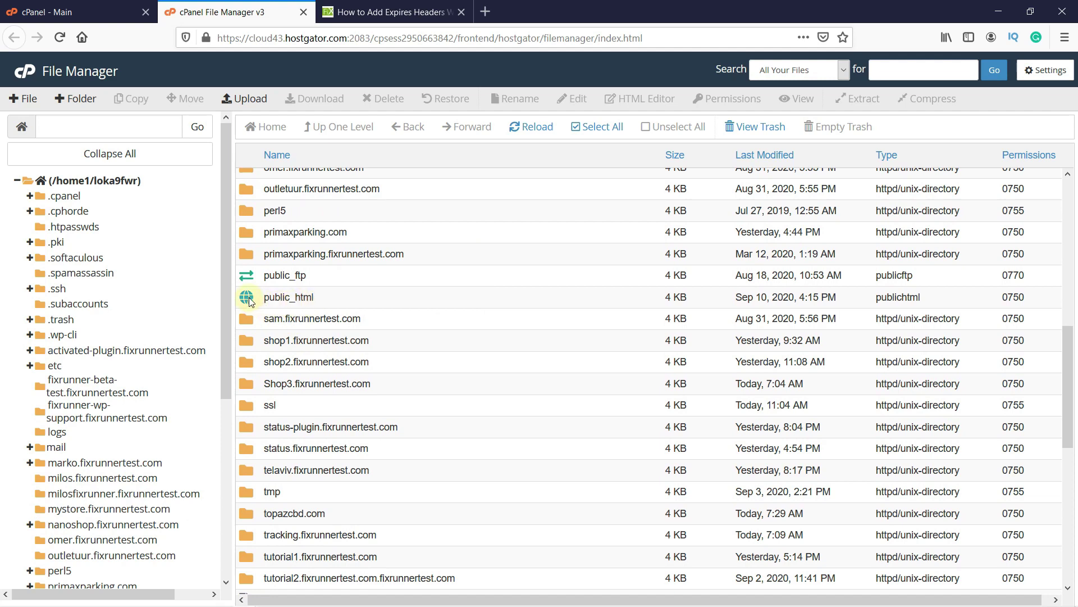
pyautogui.doubleClick(250, 301)
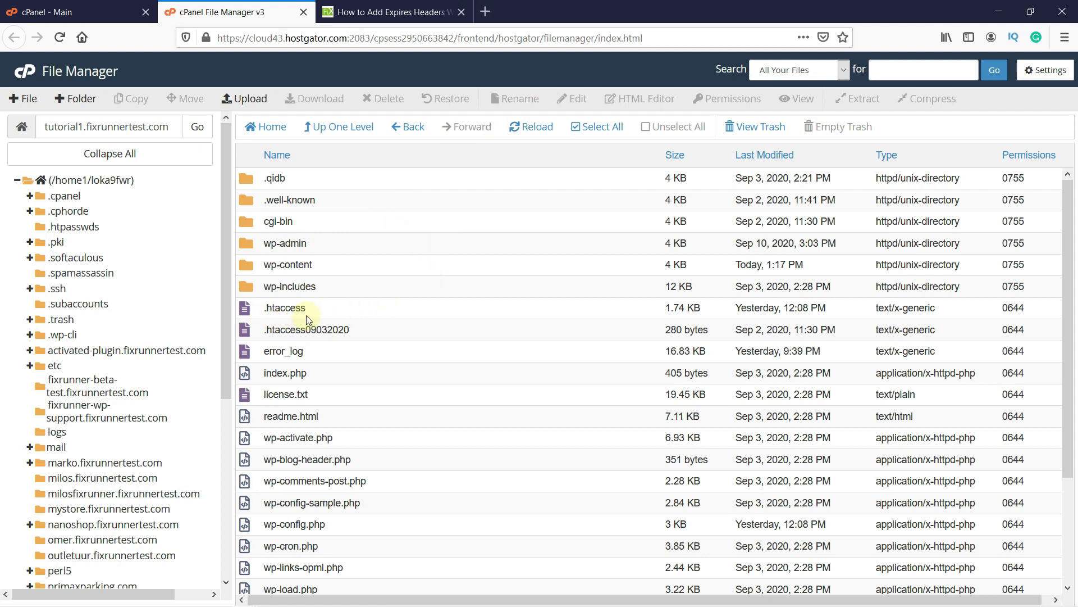
# - Open the site's .htaccess file in the File Manager editor with utf-8 encoding
pyautogui.rightClick(247, 310)
pyautogui.click(302, 366)
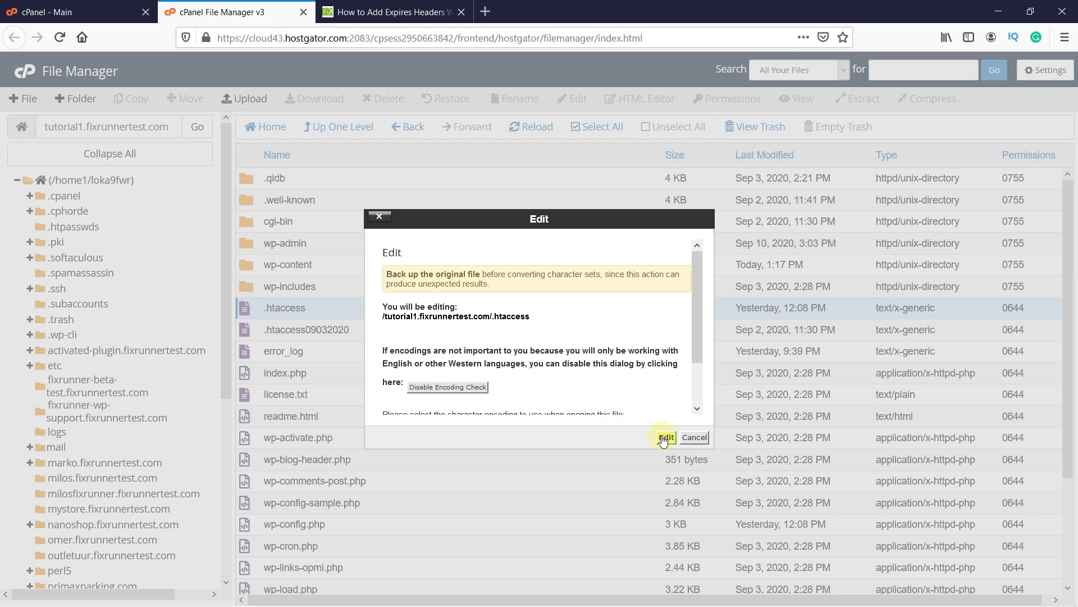
pyautogui.click(663, 440)
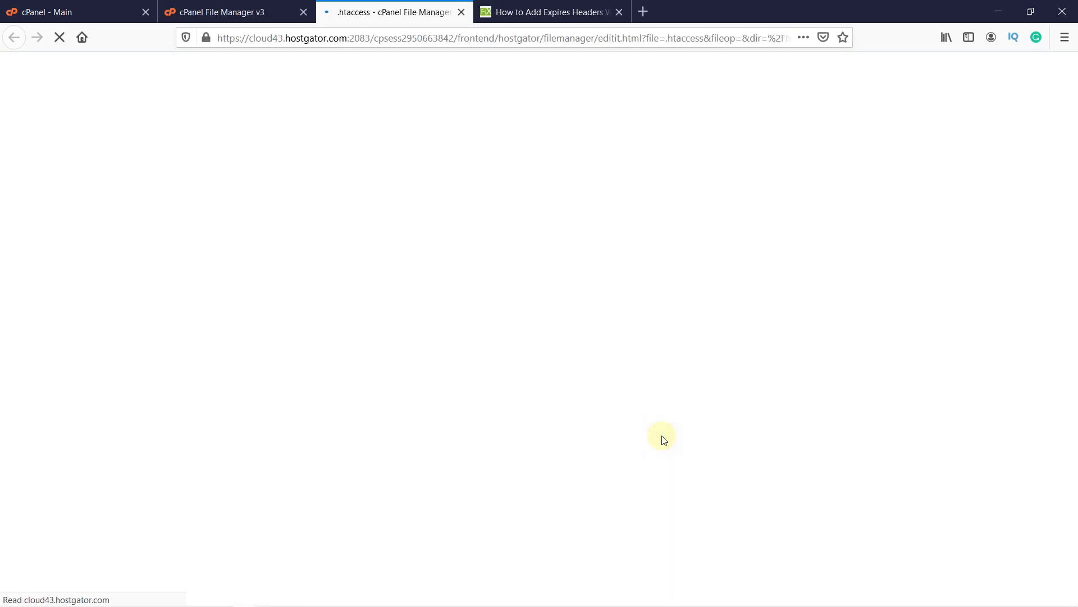
pyautogui.click(550, 12)
# - Select the article's code from <IfModule mod_expires.c> to </IfModule>, then return to the editor
pyautogui.scroll(-3, 326, 346)
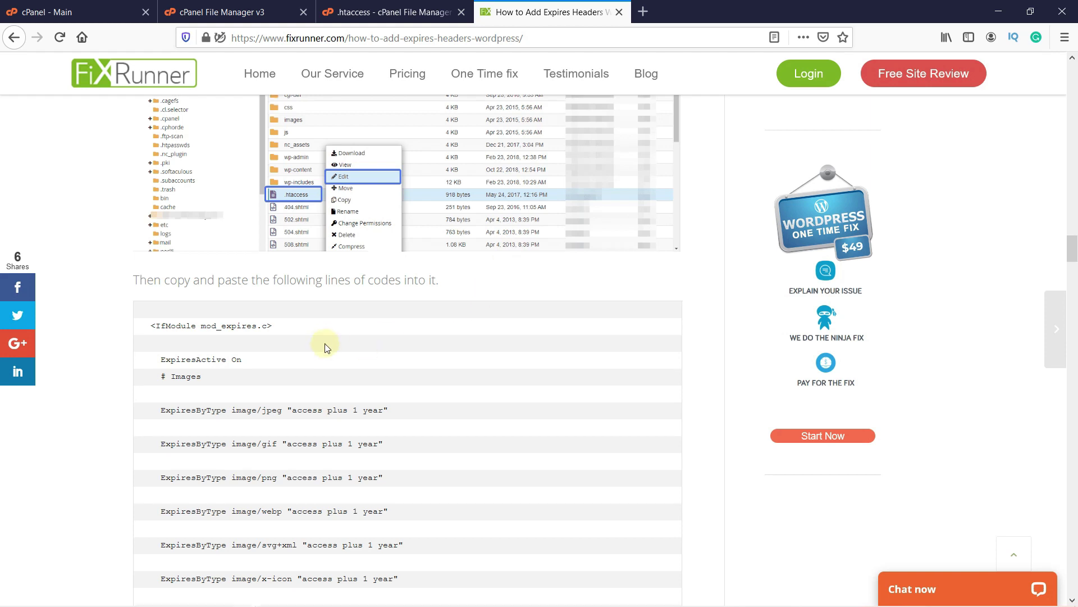
pyautogui.scroll(-2, 342, 362)
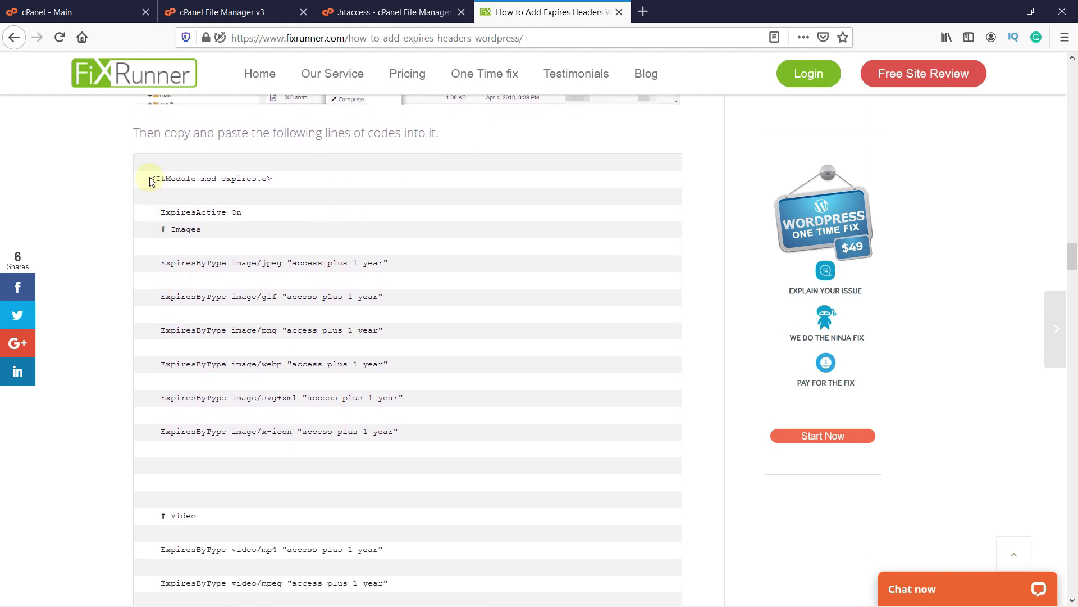
pyautogui.moveTo(153, 178); pyautogui.dragTo(209, 511)
pyautogui.scroll(-4, 227, 342)
pyautogui.scroll(-5, 227, 342)
pyautogui.scroll(-5, 227, 342)
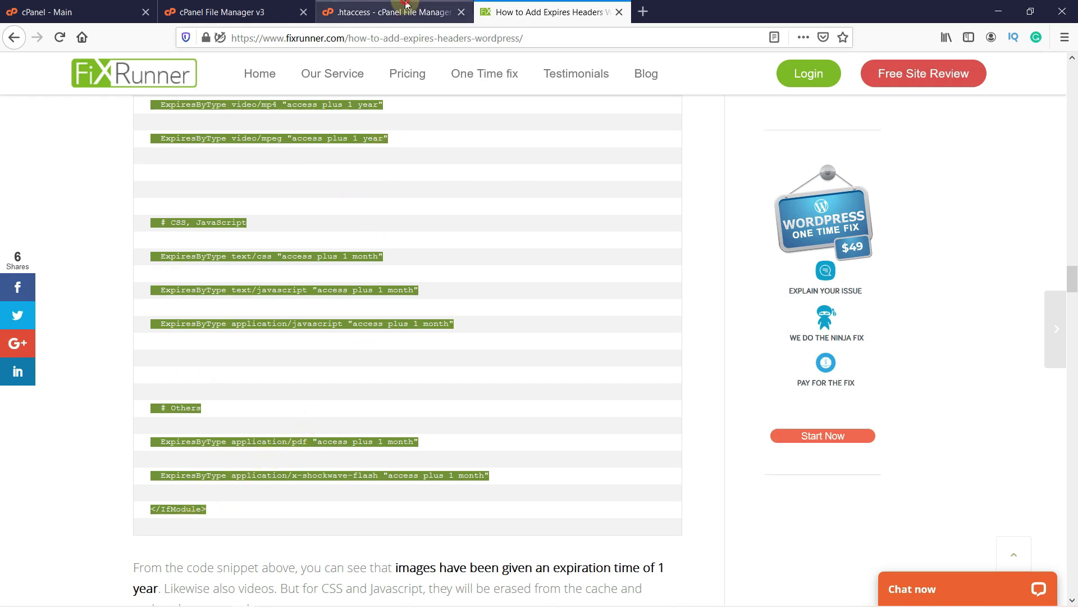
pyautogui.click(388, 12)
# - Paste the mod_expires rules at empty line 41 of .htaccess, save, and close the editor
pyautogui.scroll(-3, 174, 362)
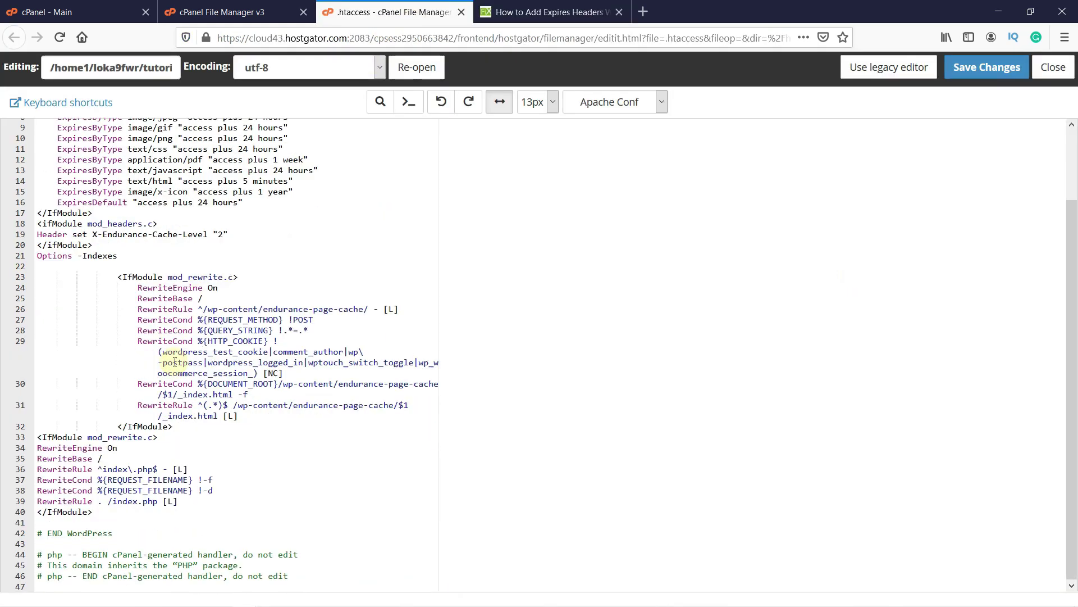
pyautogui.click(50, 522)
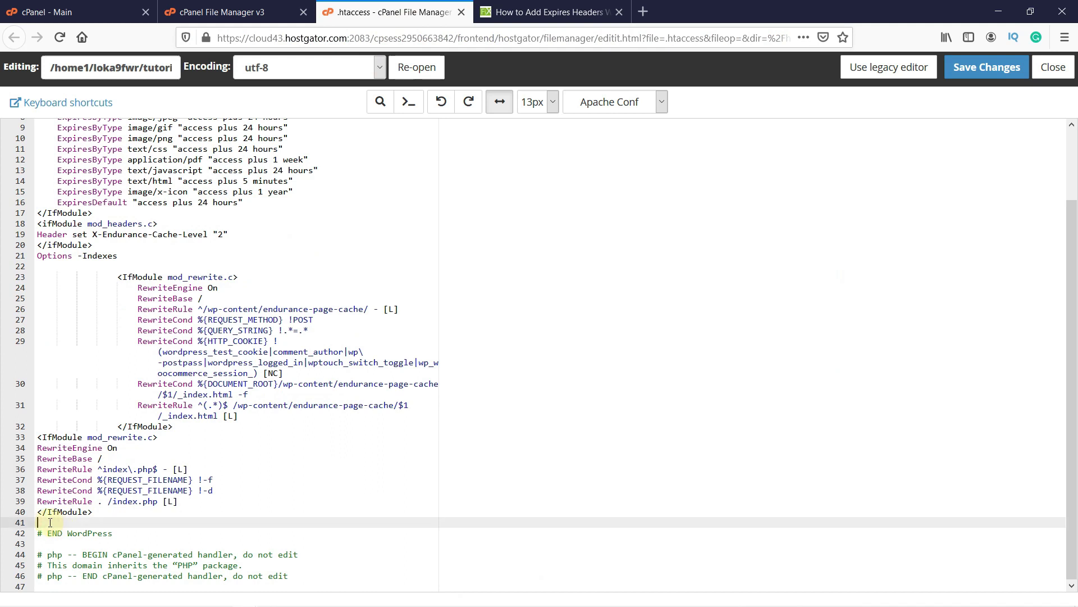
pyautogui.hotkey('ctrl', 'v')
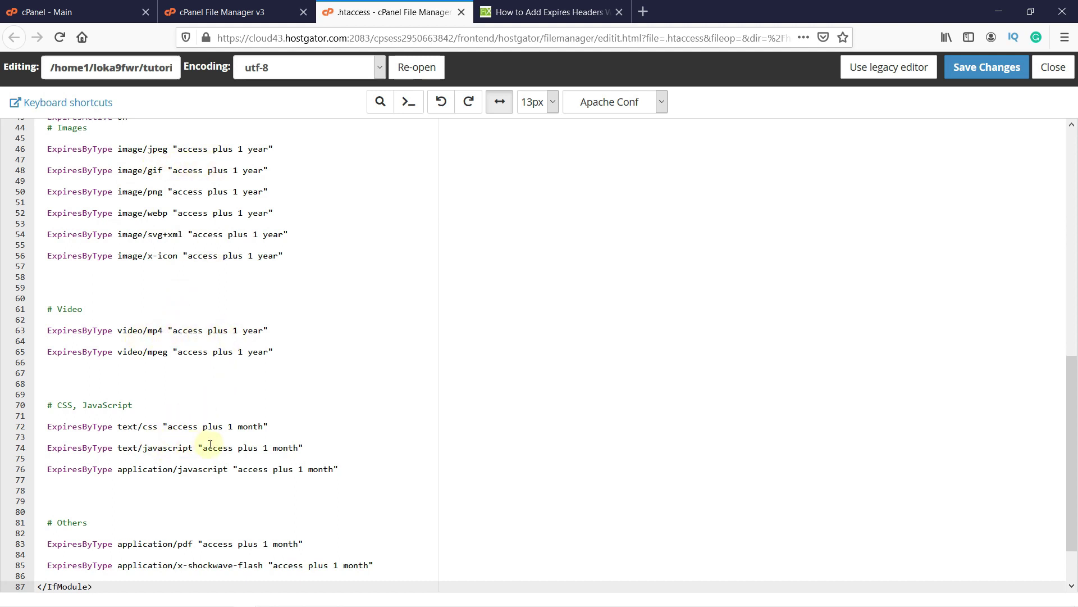
pyautogui.click(967, 71)
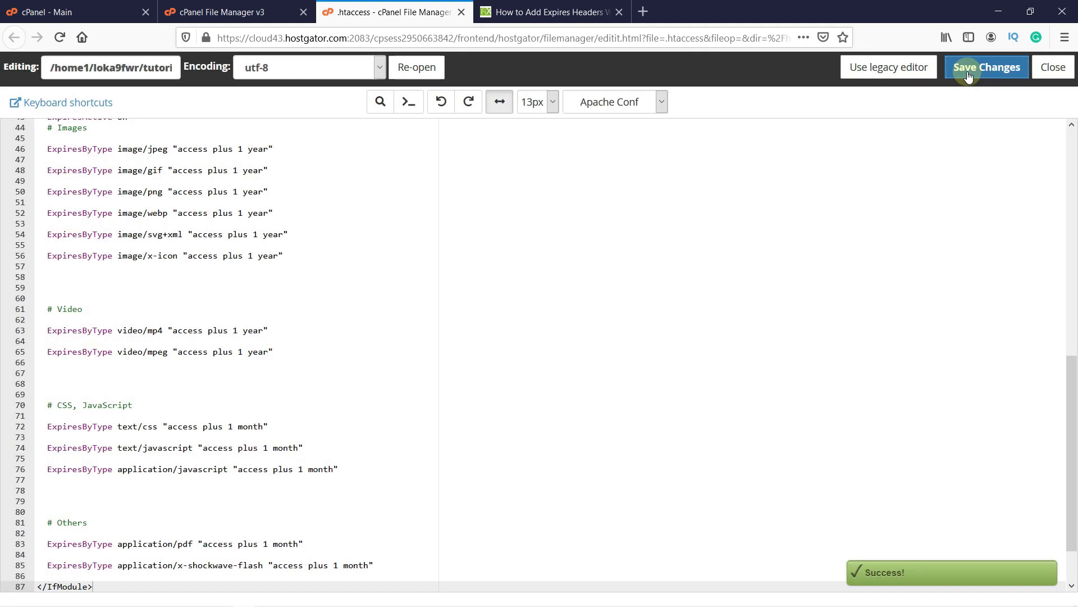
pyautogui.click(1054, 69)
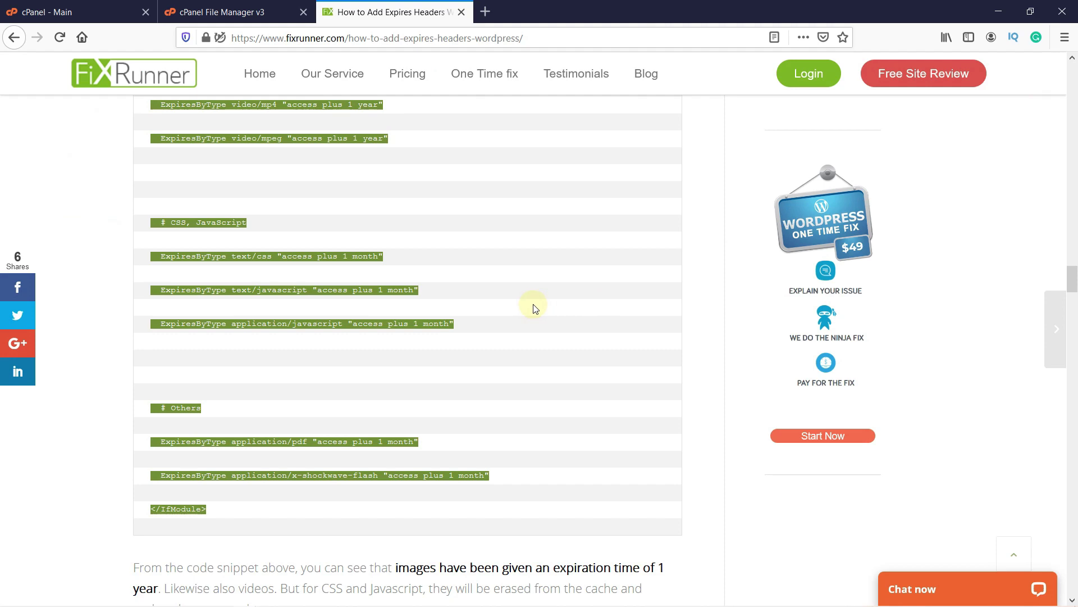
# - Close the FixRunner article and scroll the GTmetrix report down to Leverage browser caching, graded A (100)
pyautogui.click(461, 12)
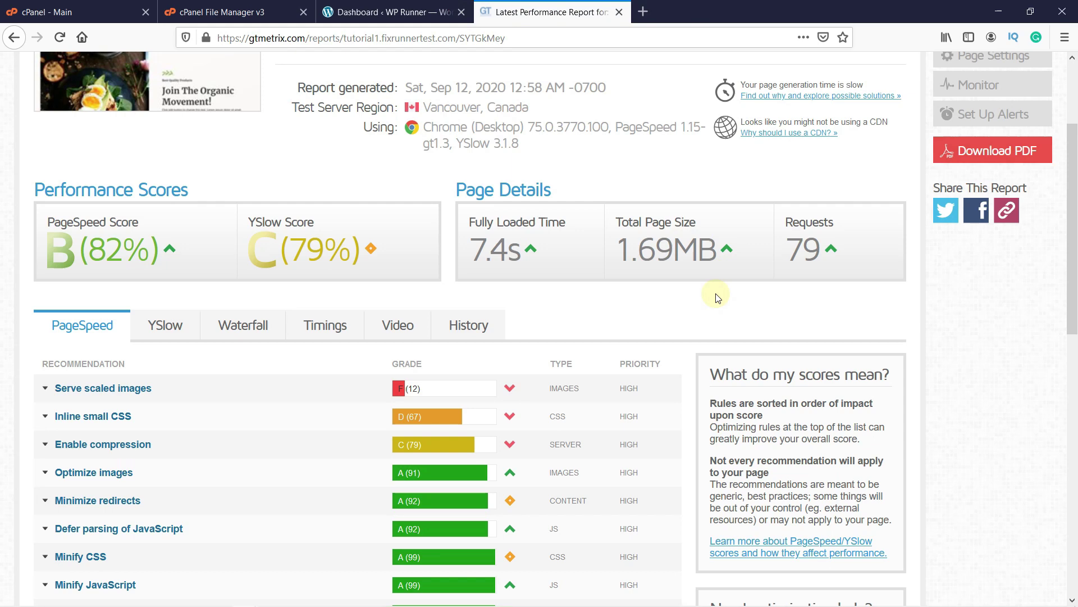
pyautogui.scroll(-1, 716, 297)
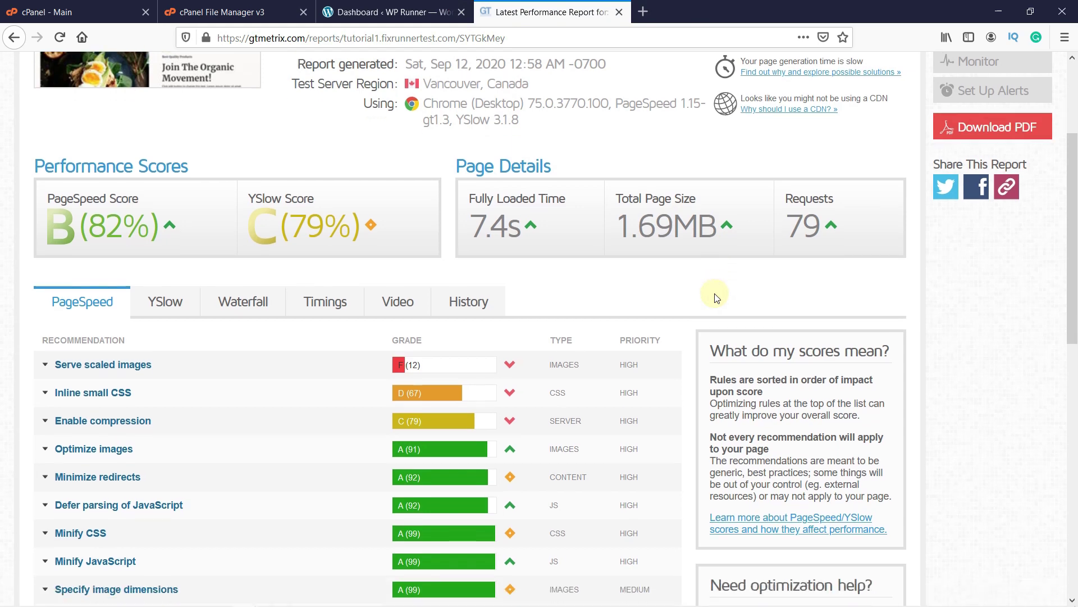
pyautogui.scroll(-2, 618, 317)
pyautogui.scroll(-1, 618, 324)
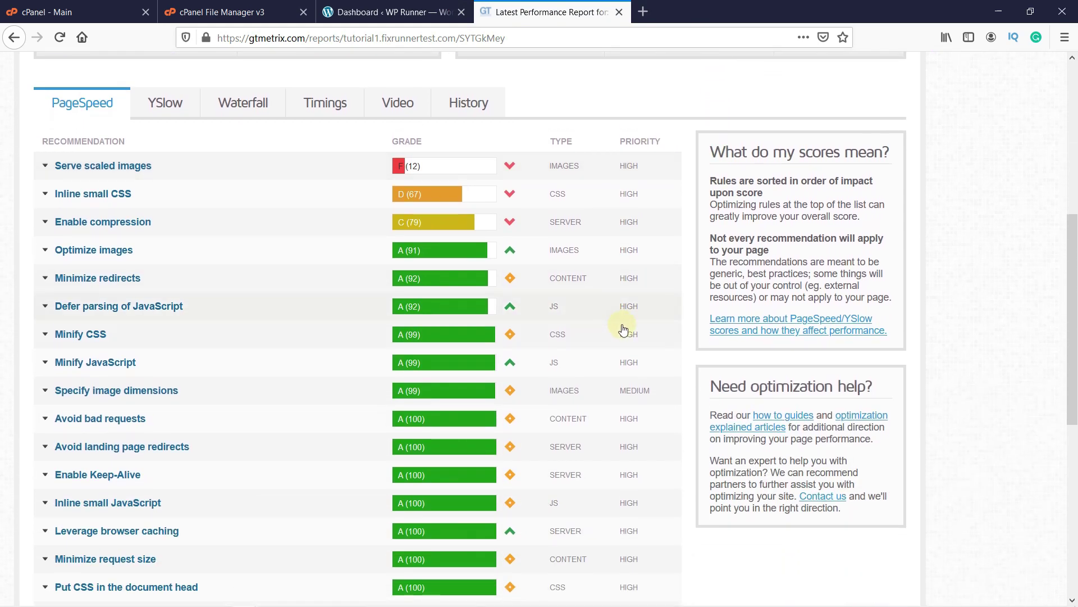
pyautogui.scroll(-1, 620, 337)
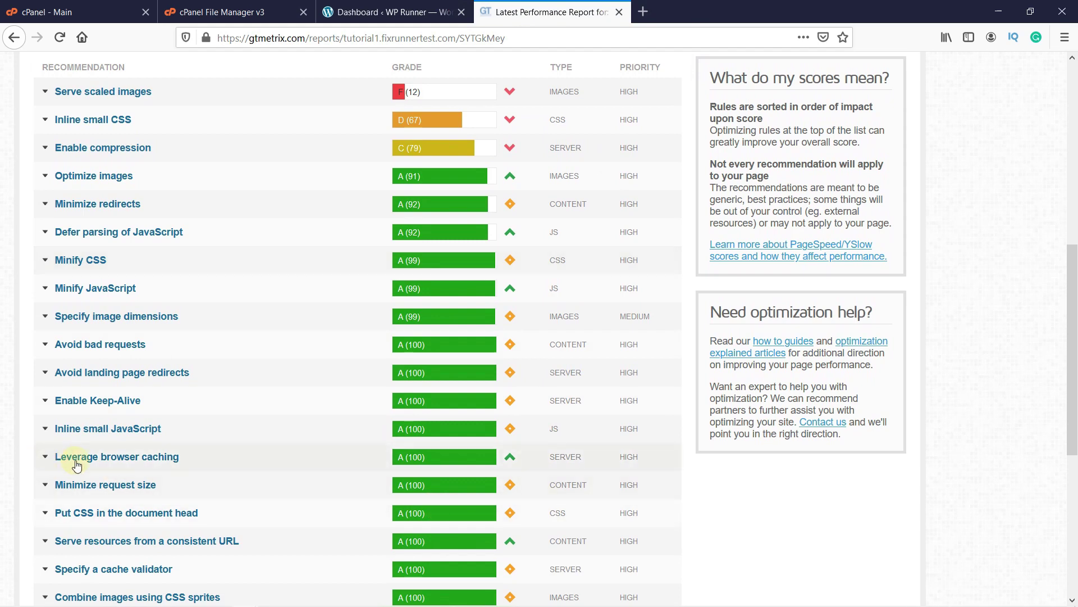